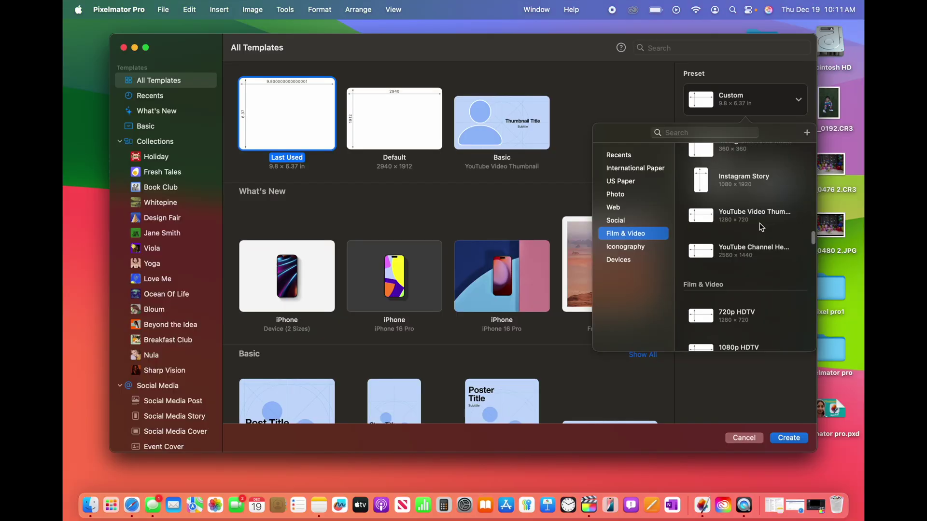
Create a new document from the Basic YouTube Video Thumbnail template
scroll(761, 227, up, 3)
click(764, 257)
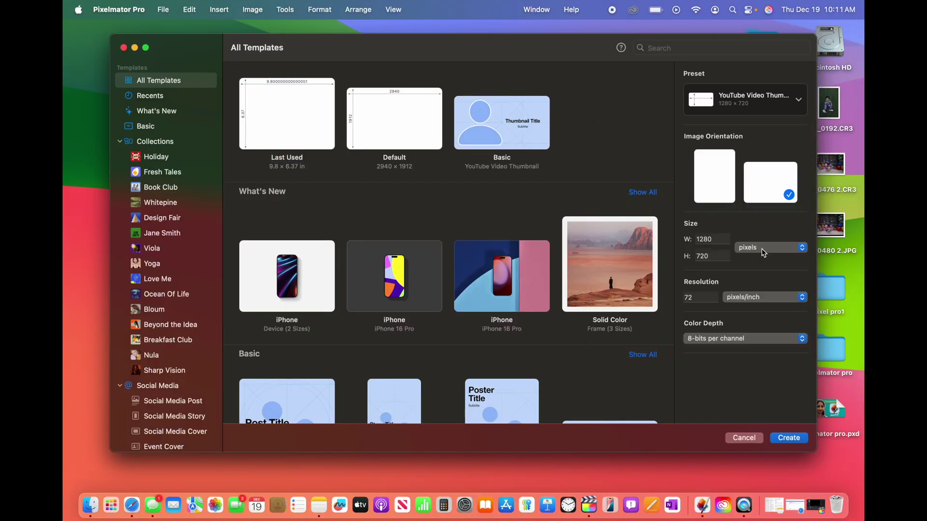
scroll(534, 374, down, 3)
scroll(535, 374, down, 1)
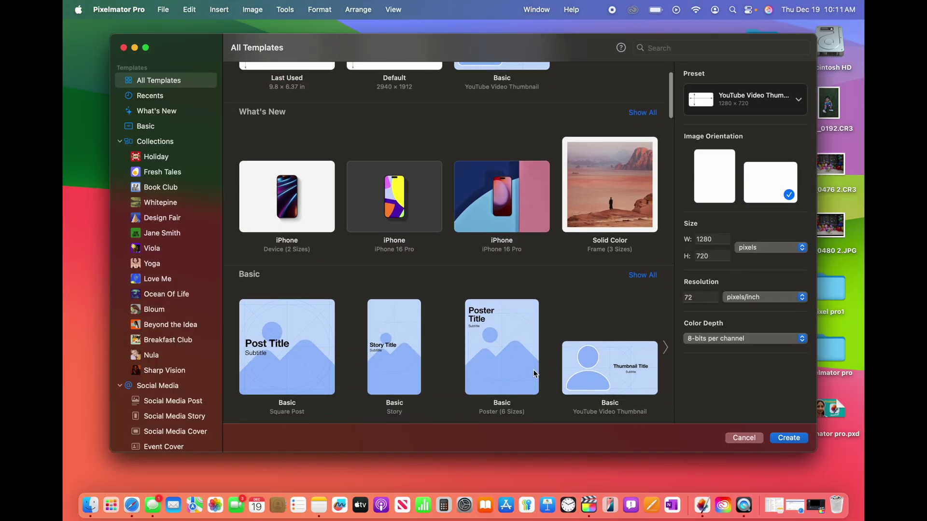
click(585, 373)
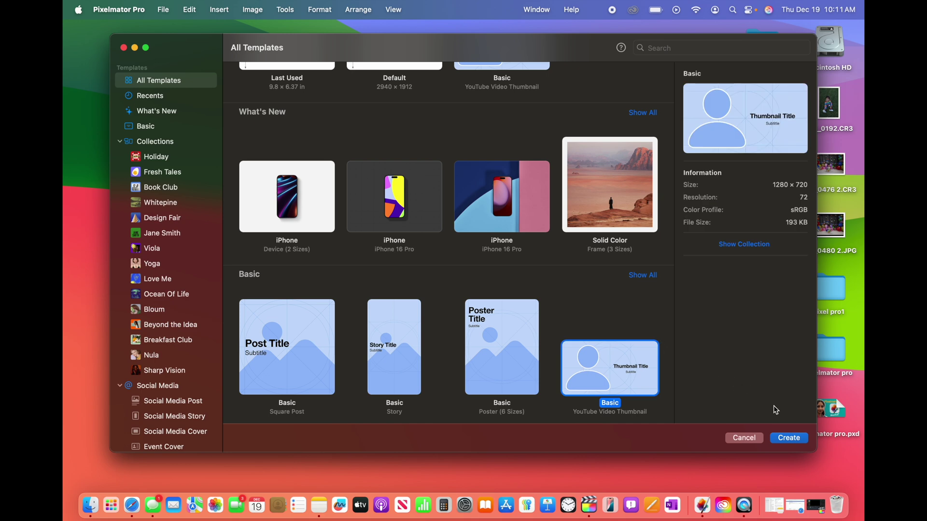
click(788, 439)
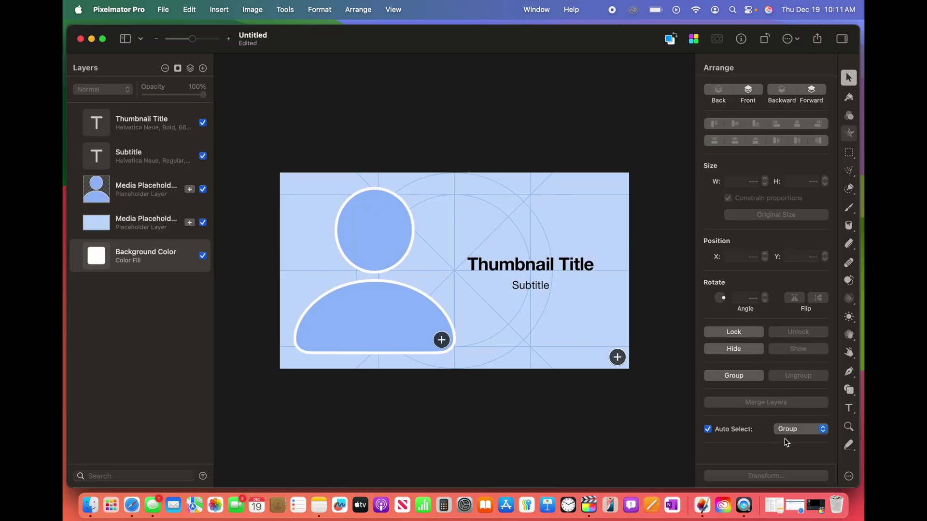
Replace the person-shaped media placeholder with the woman's portrait image from files, using Scale to Fill
click(442, 341)
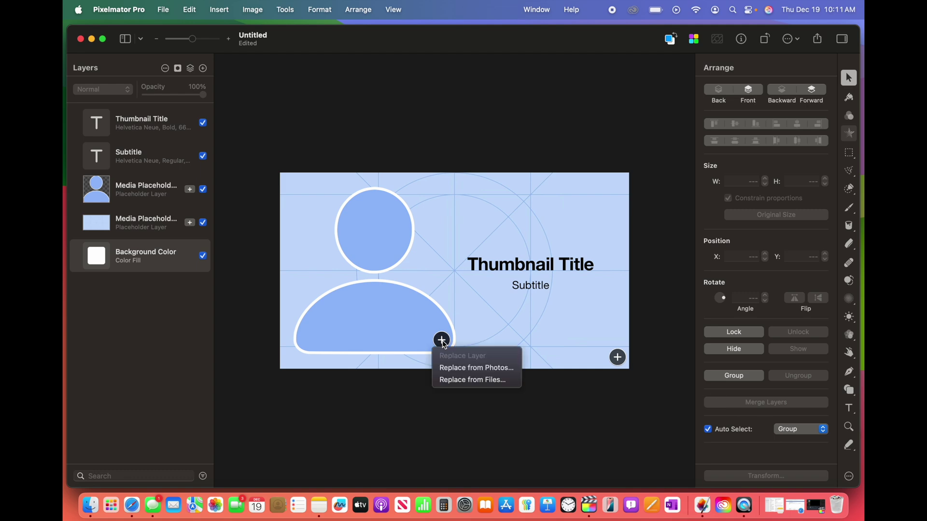
click(462, 381)
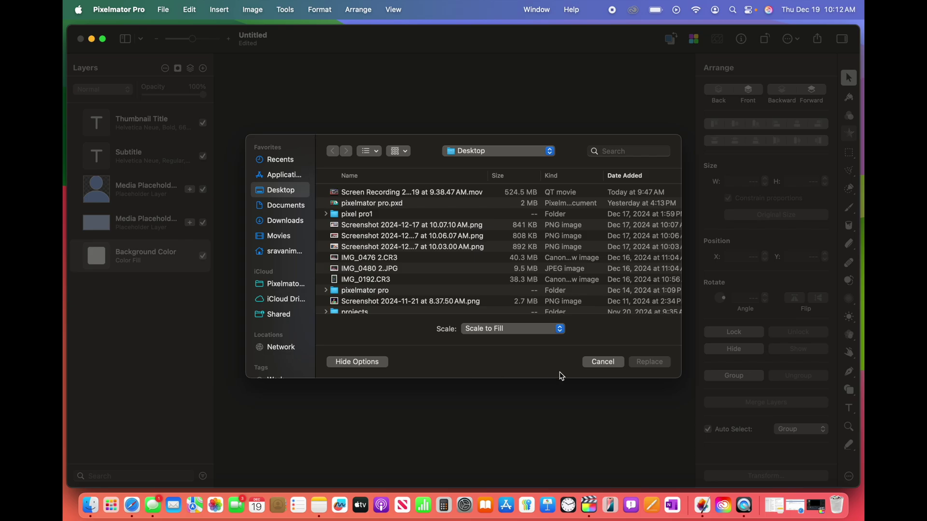
click(660, 363)
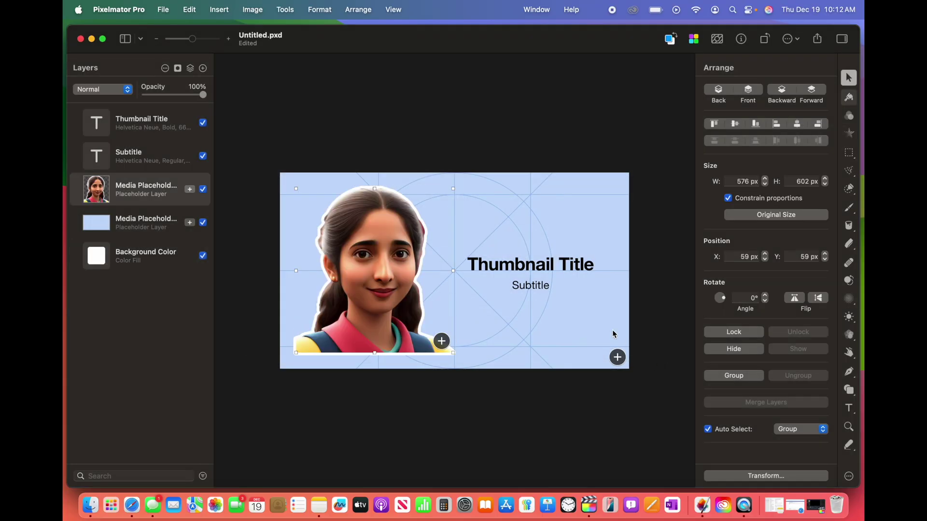
Replace the background media placeholder with the paintbrush logo image from files and shift it 160 px to the right
click(616, 359)
click(660, 363)
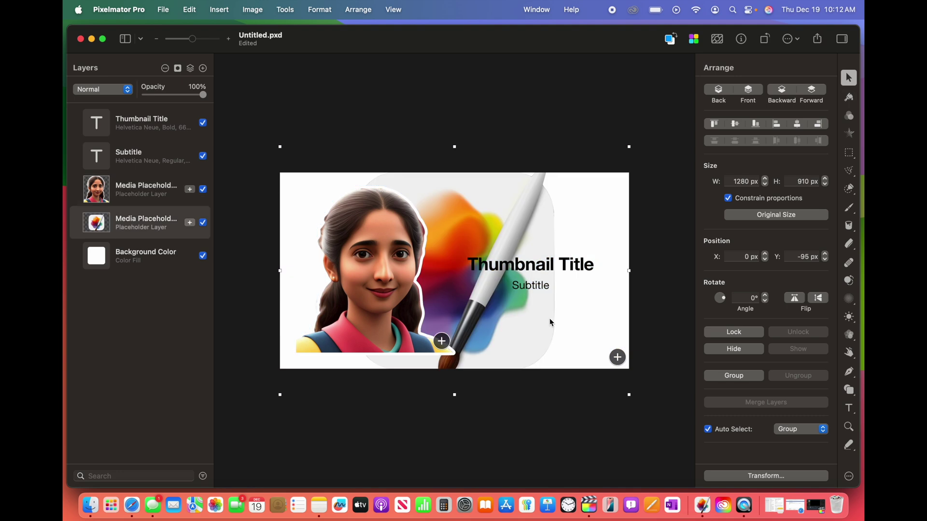
drag(546, 315, 592, 318)
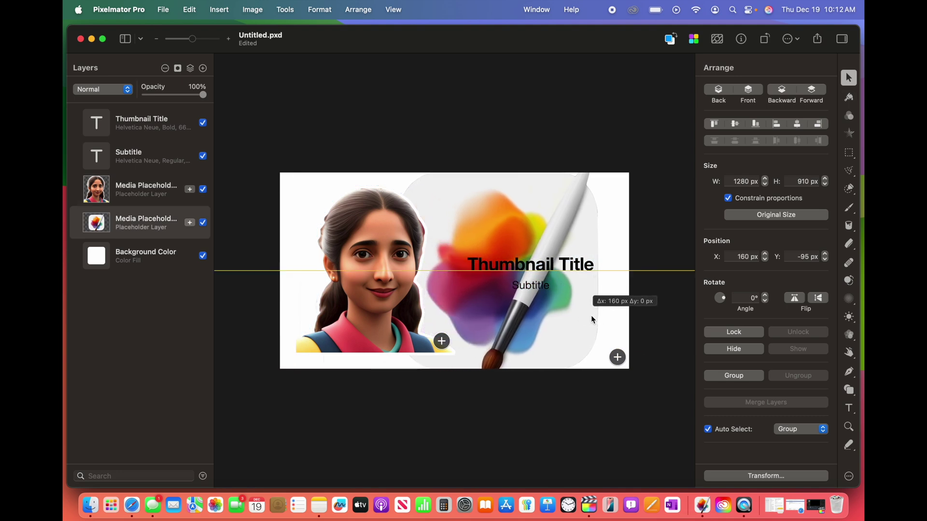
Delete the Thumbnail Title and Subtitle text layers and create a new shape layer for styling
double_click(535, 289)
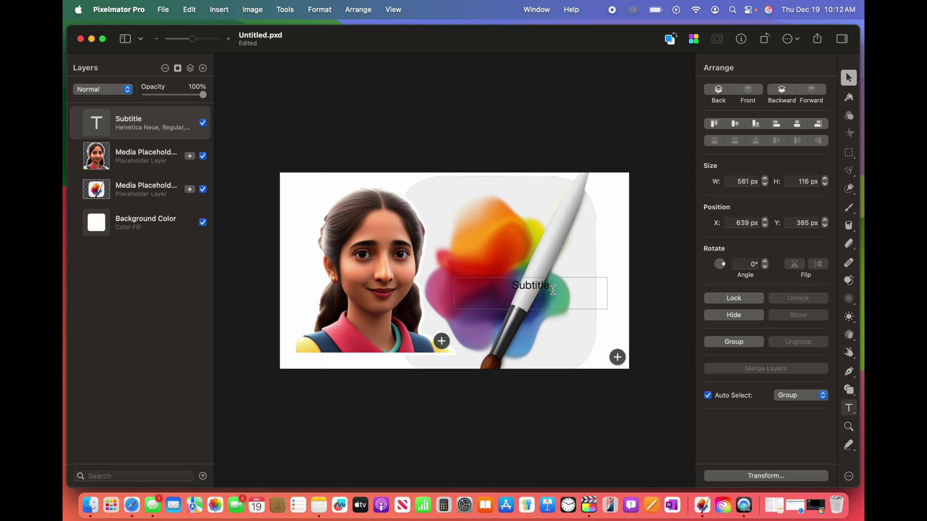
key(BackSpace)
key(BackSpace)
key(BackSpace)
key(BackSpace)
key(BackSpace)
key(BackSpace)
key(BackSpace)
key(BackSpace)
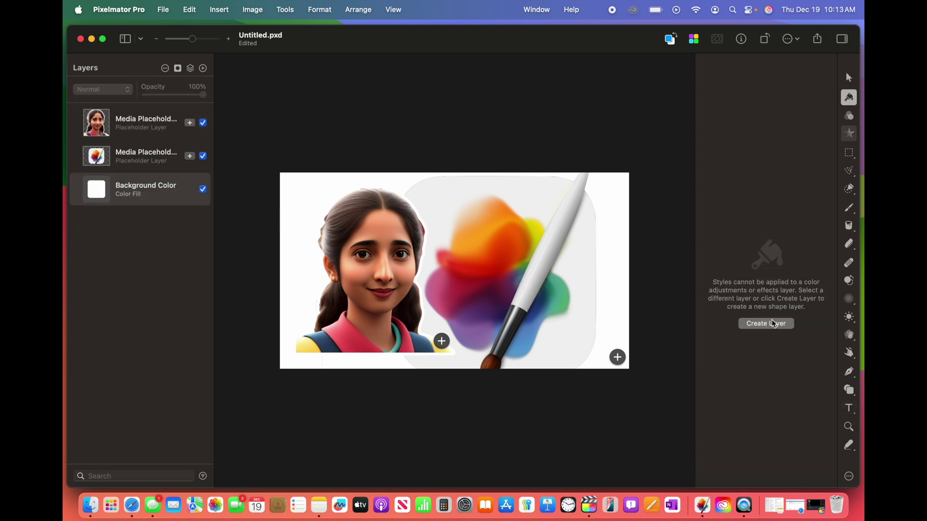
click(774, 324)
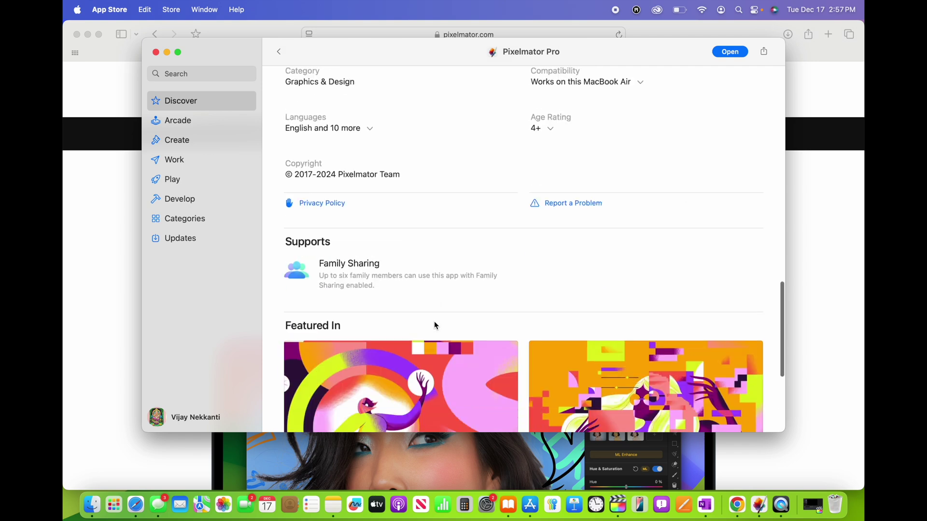
Look through the Pixelmator Pro page in the App Store and its home page in Safari
scroll(434, 321, down, 5)
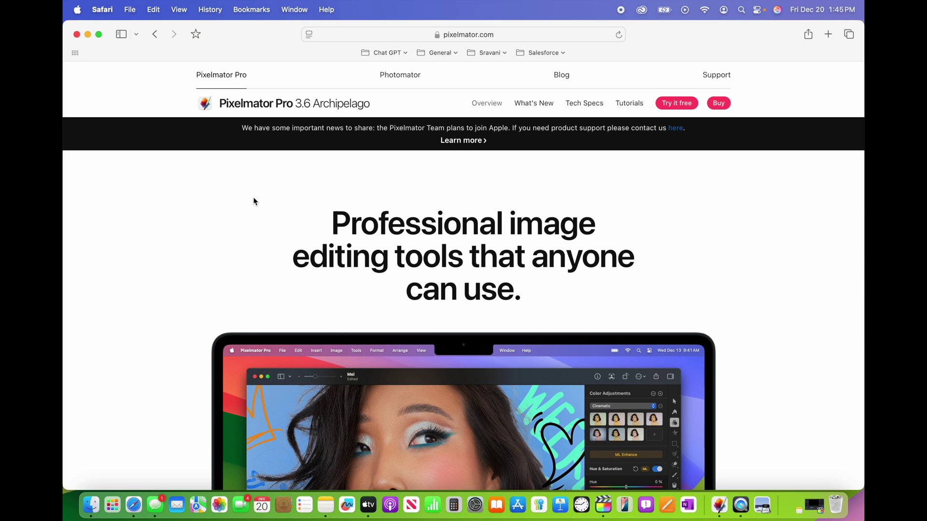
scroll(285, 234, down, 5)
scroll(286, 237, up, 3)
Load pixelmator.com in a new Safari window and go to the Pixelmator Pro free trial
key(super+n)
text(www.pi)
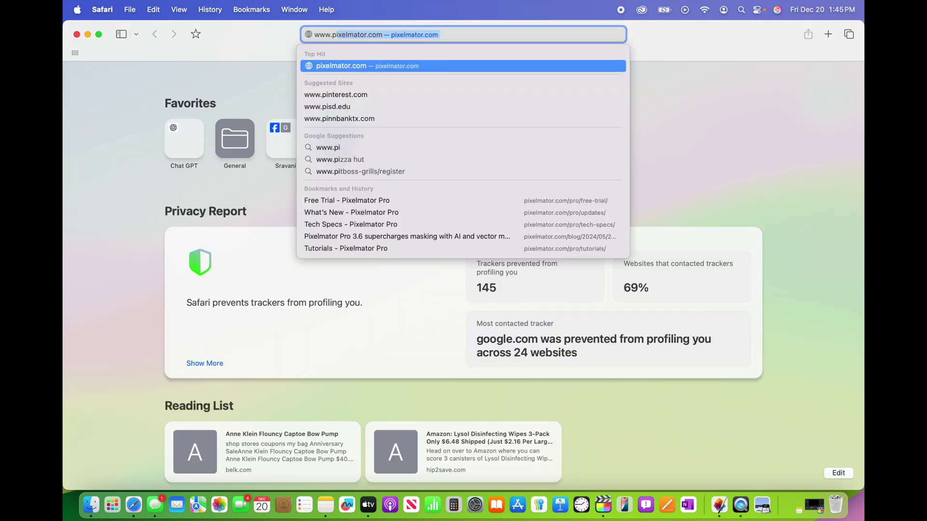
key(Return)
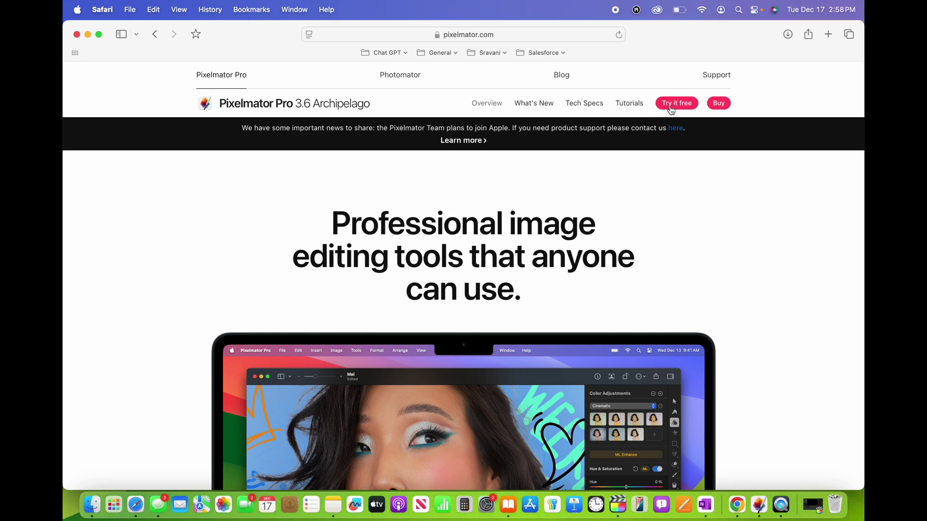
click(677, 103)
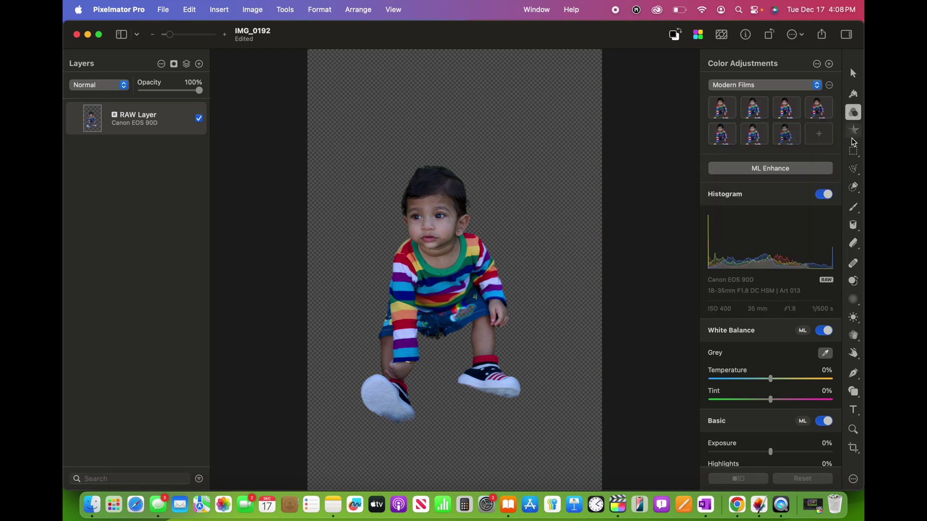
In Pixelmator Pro, set the RAW layer's white balance to 38% temperature and 27% tint
drag(771, 379, 791, 404)
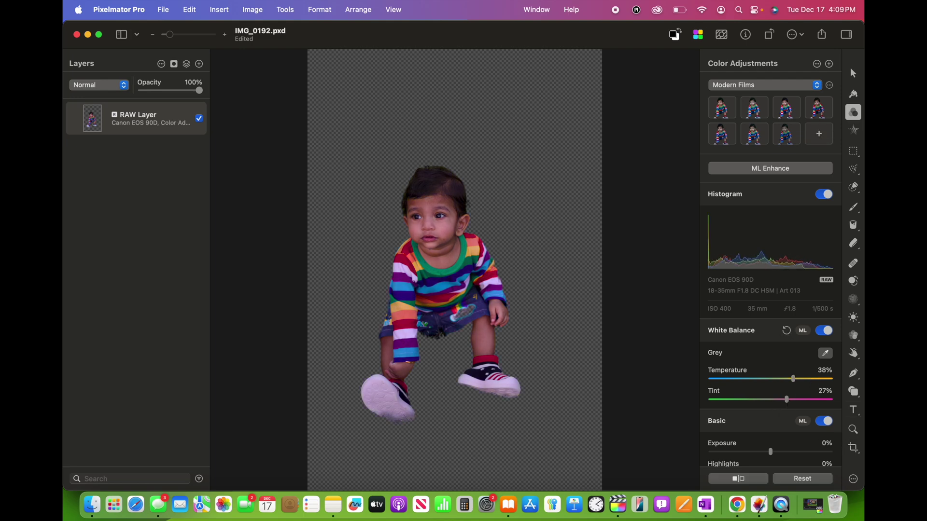
Add the child's name as a Helvetica Bold 552 px text layer above the child's head
click(854, 410)
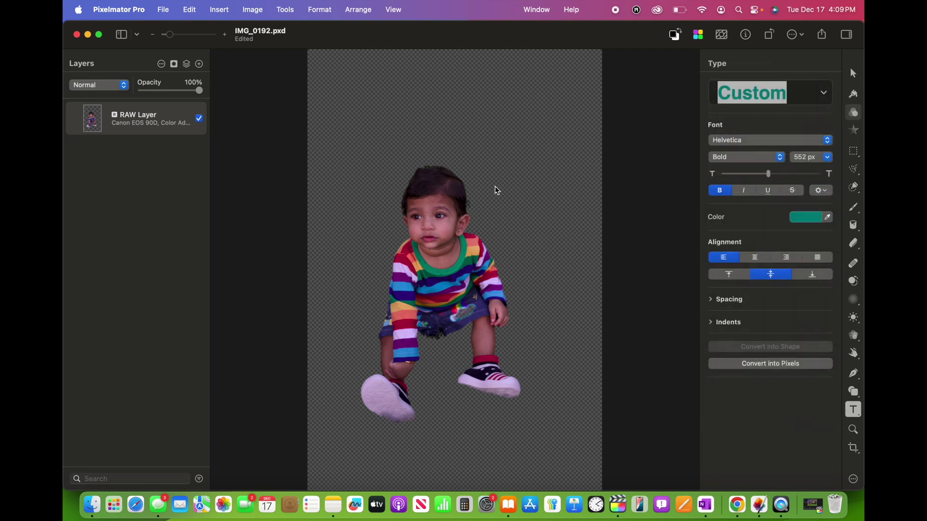
click(361, 80)
text(TARA)
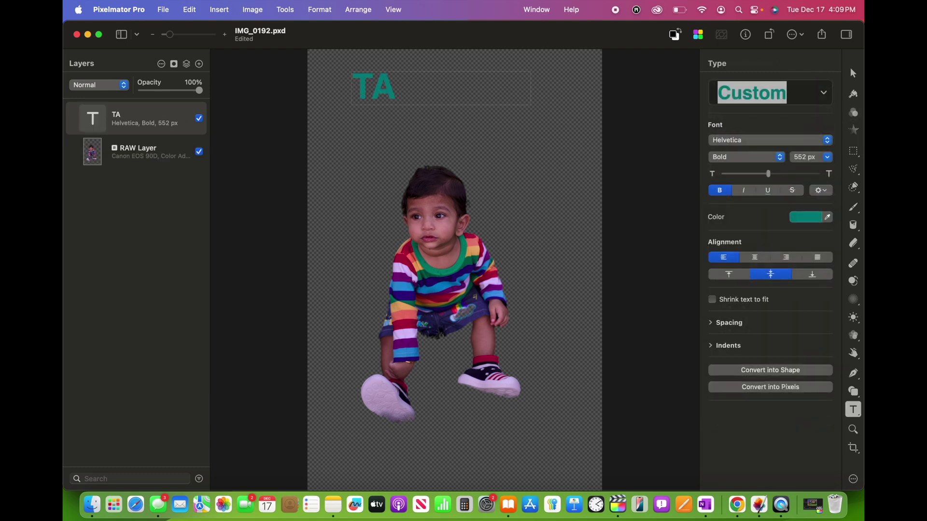
text(K)
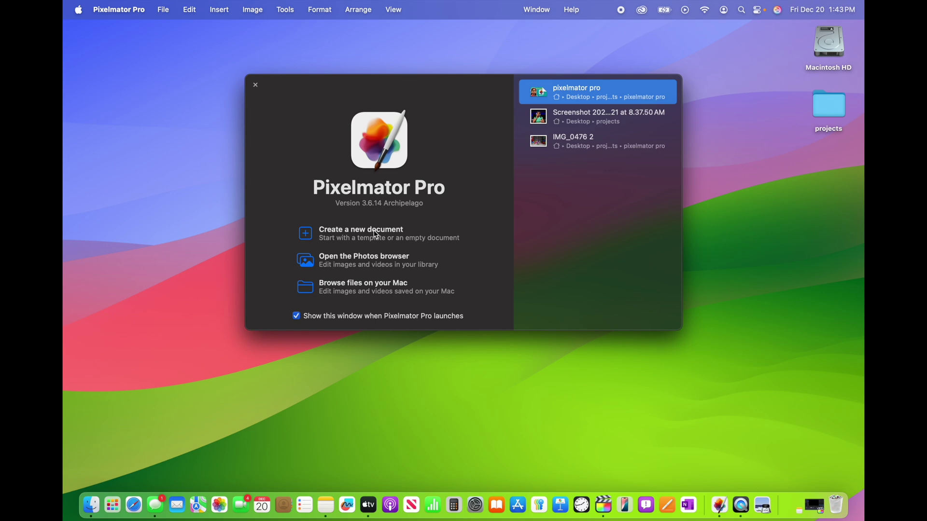
Start a new document and examine the available presets, size fields and color depth options
click(377, 235)
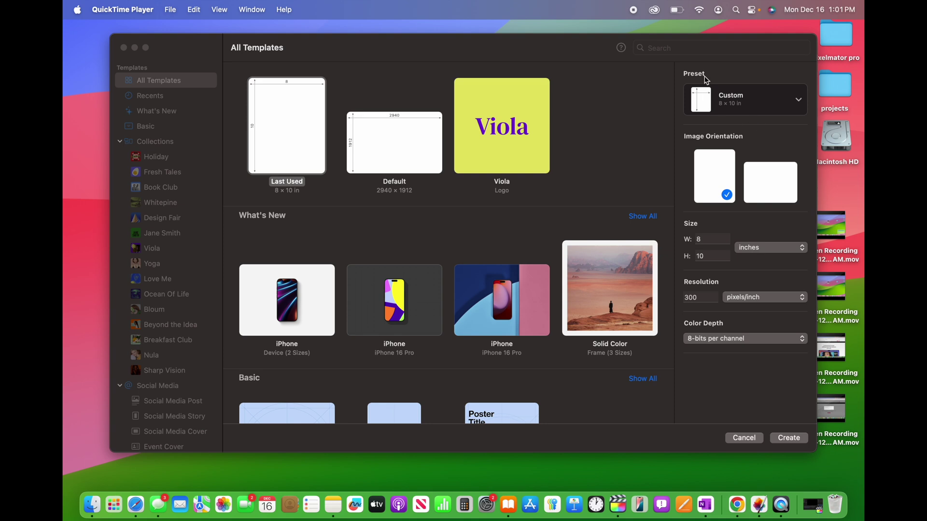
click(781, 107)
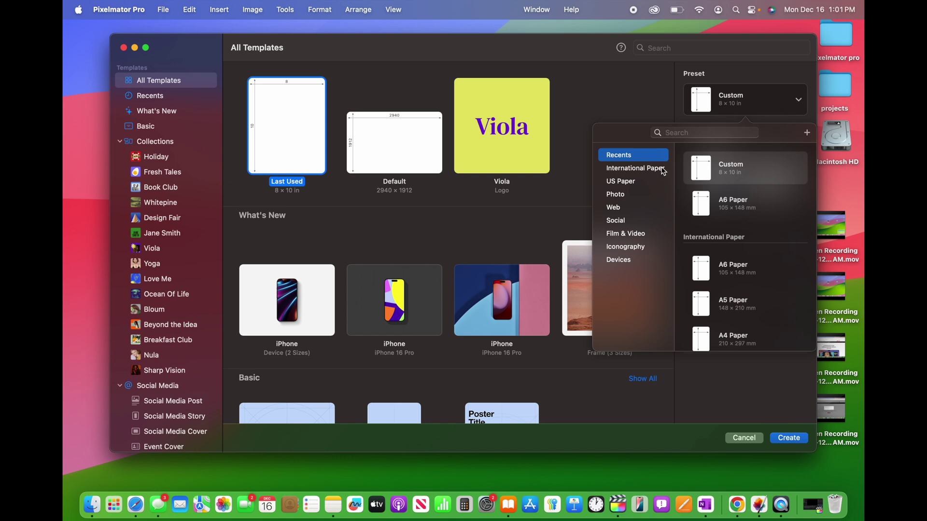
click(763, 424)
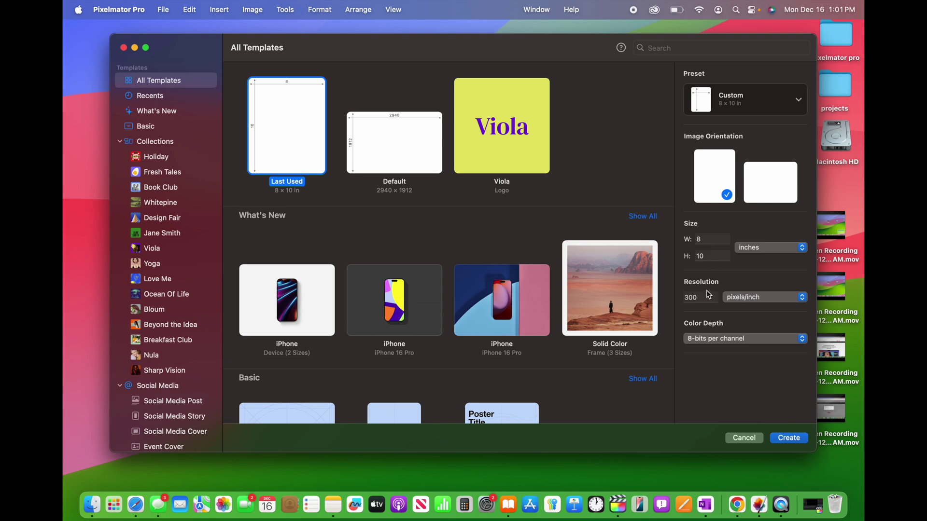
double_click(701, 256)
click(707, 344)
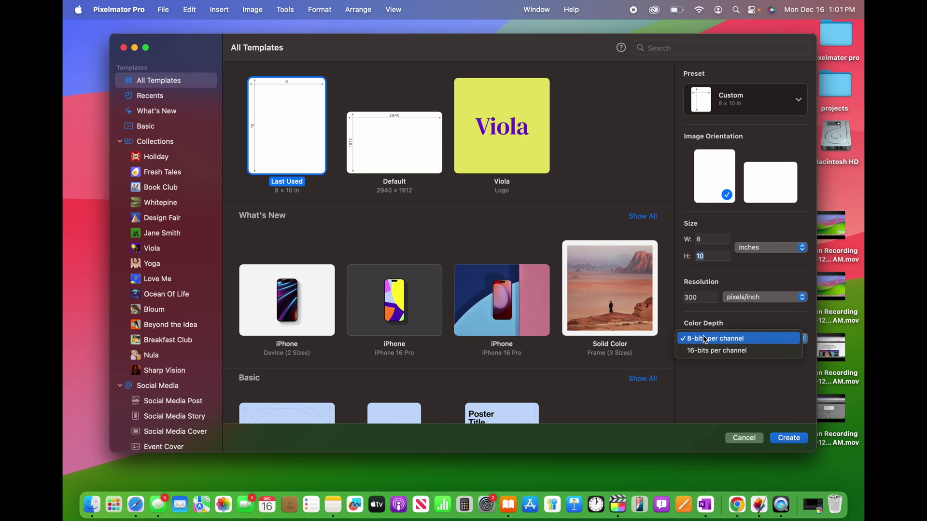
Browse the Social Media Post and Logo templates and create a document from the Love Me logo template
click(173, 402)
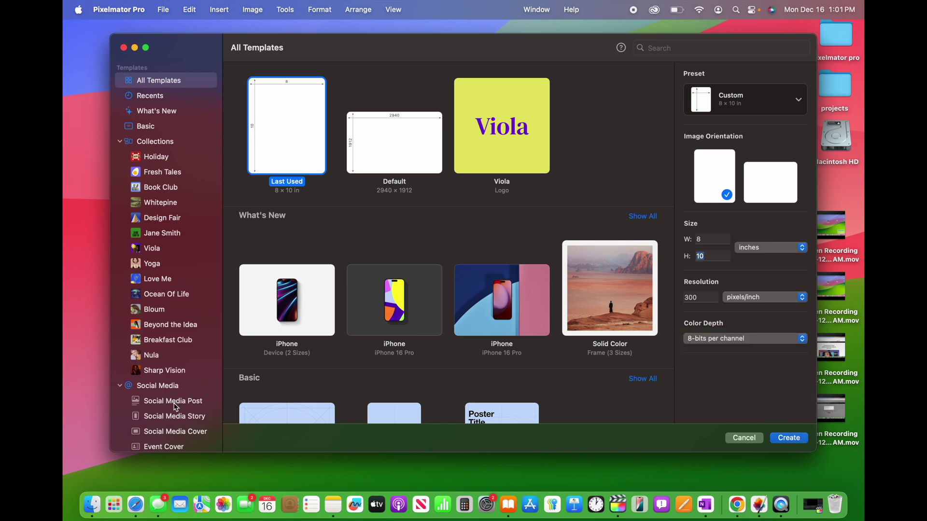
click(173, 402)
scroll(173, 403, down, 3)
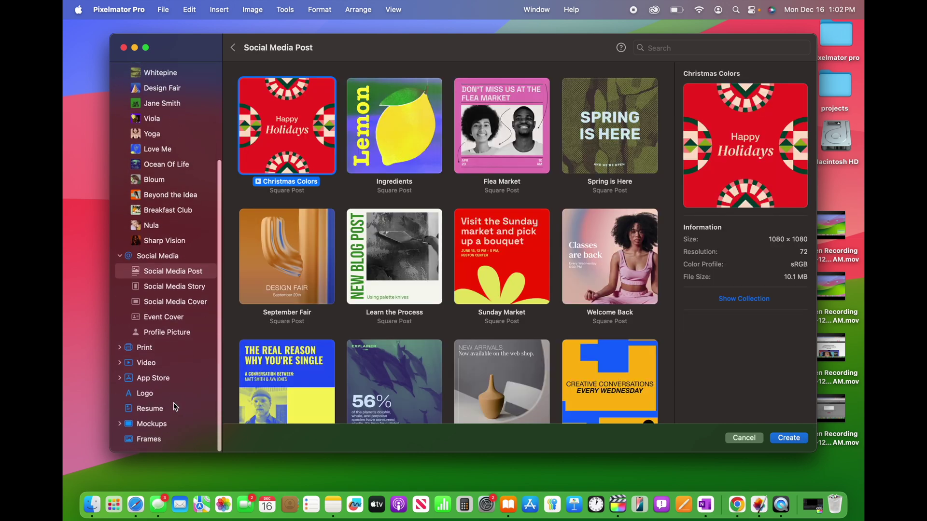
click(149, 397)
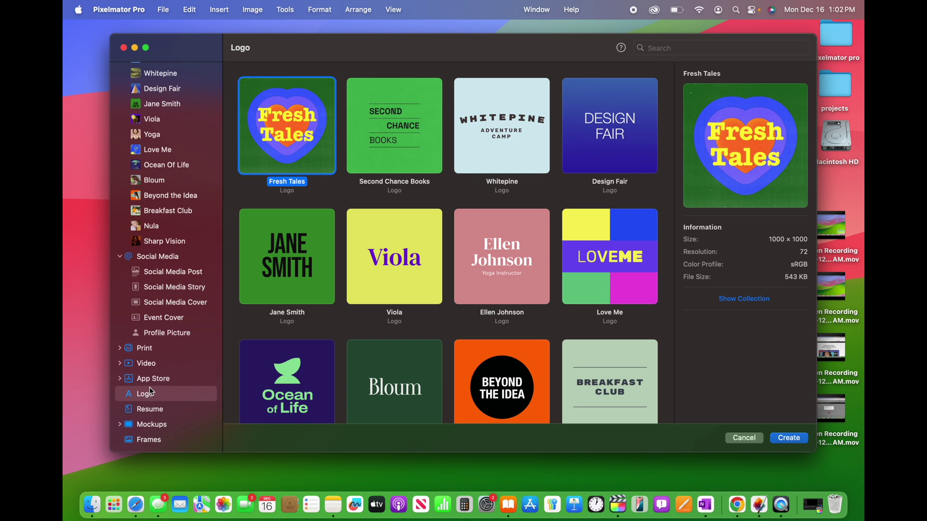
click(610, 381)
click(616, 271)
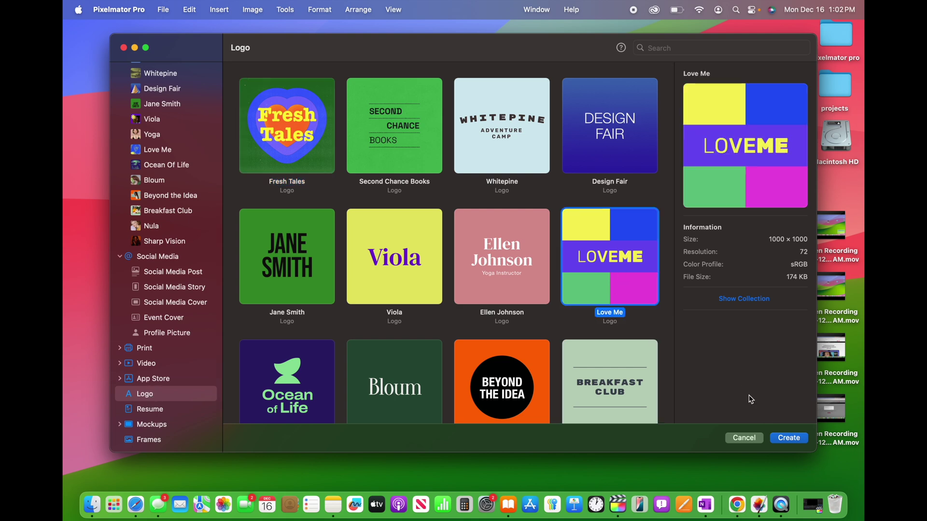
click(785, 439)
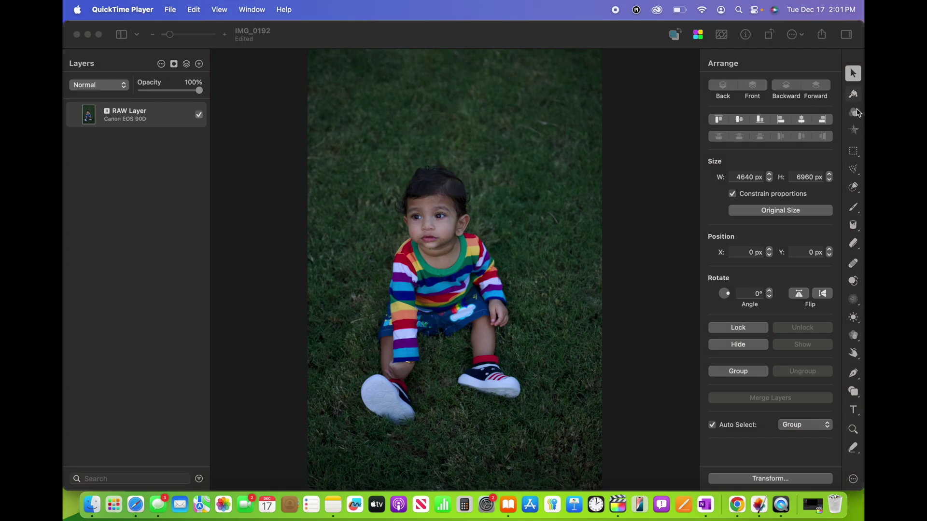
Examine the Rectangular, Free and Quick Selection tools and the variants offered for the first two
click(853, 151)
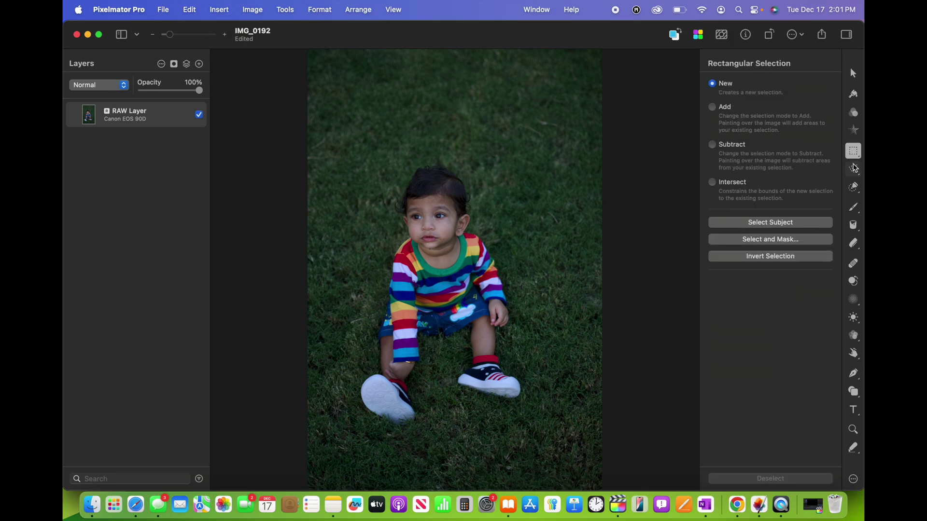
click(853, 169)
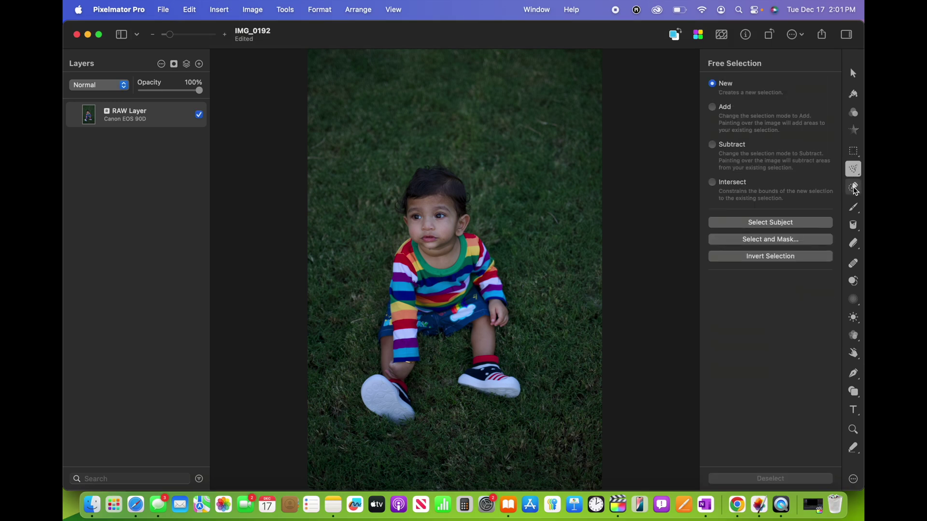
click(853, 188)
right_click(854, 153)
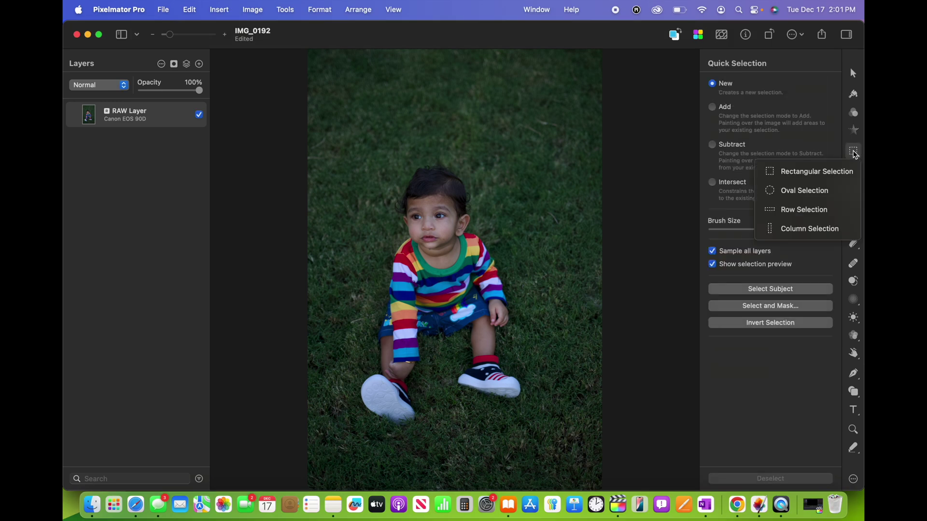
click(852, 171)
right_click(854, 172)
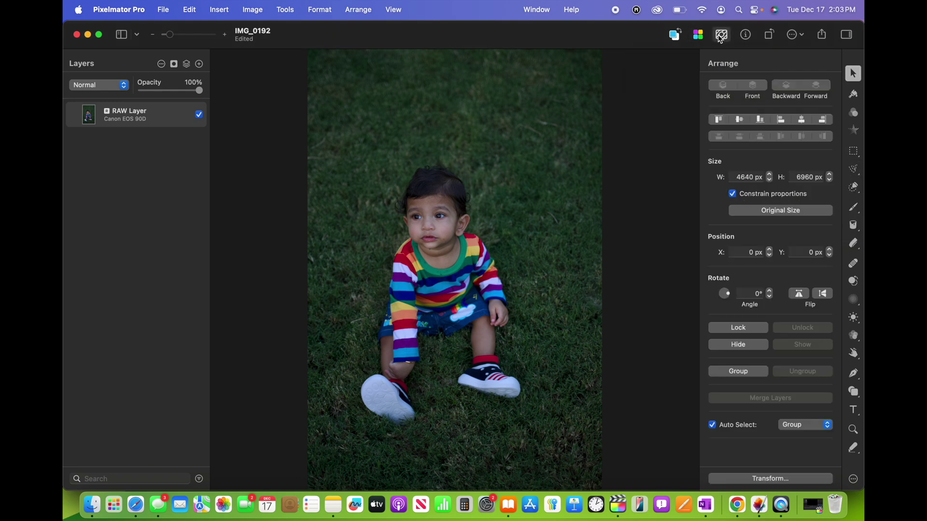
Remove the background from the child photo IMG_0192, show its image info and list the image size and canvas commands
click(720, 38)
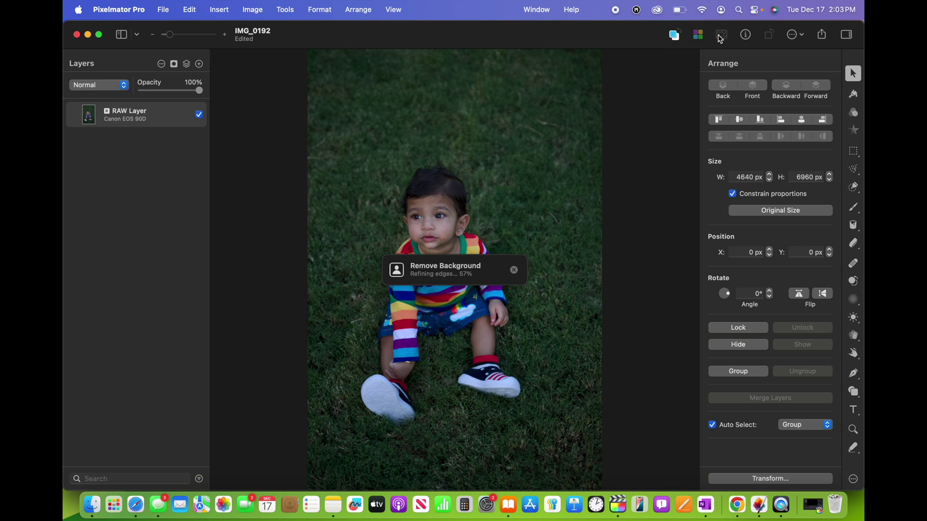
click(745, 34)
click(796, 35)
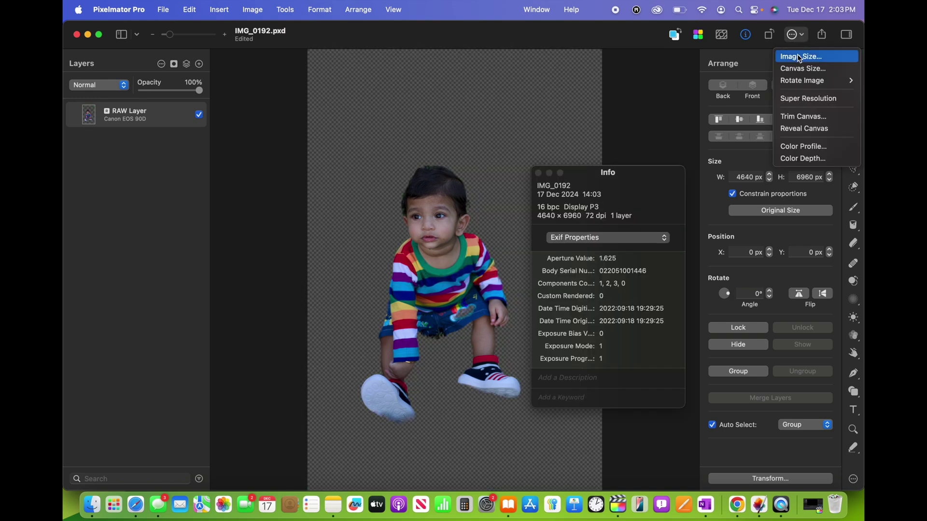
List the sharing destinations and quick export formats available for the cut-out child photo
click(822, 34)
click(822, 35)
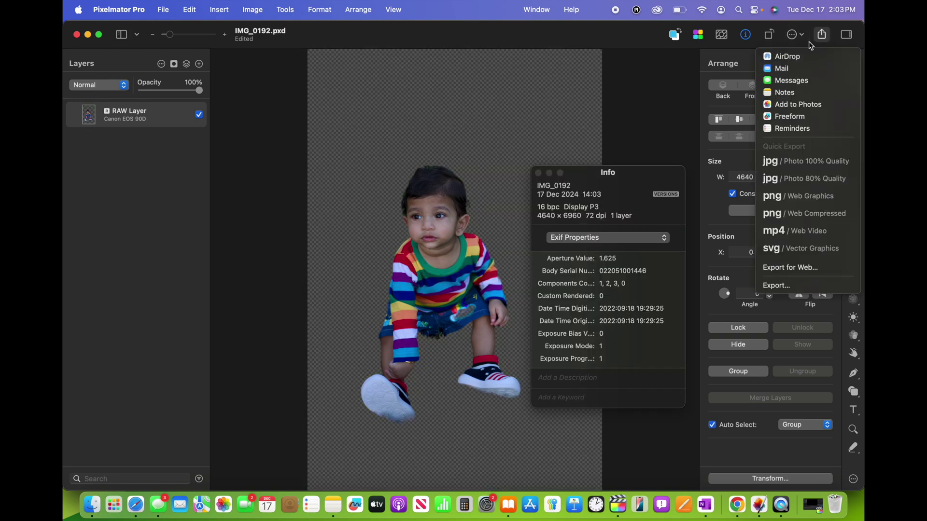
click(675, 34)
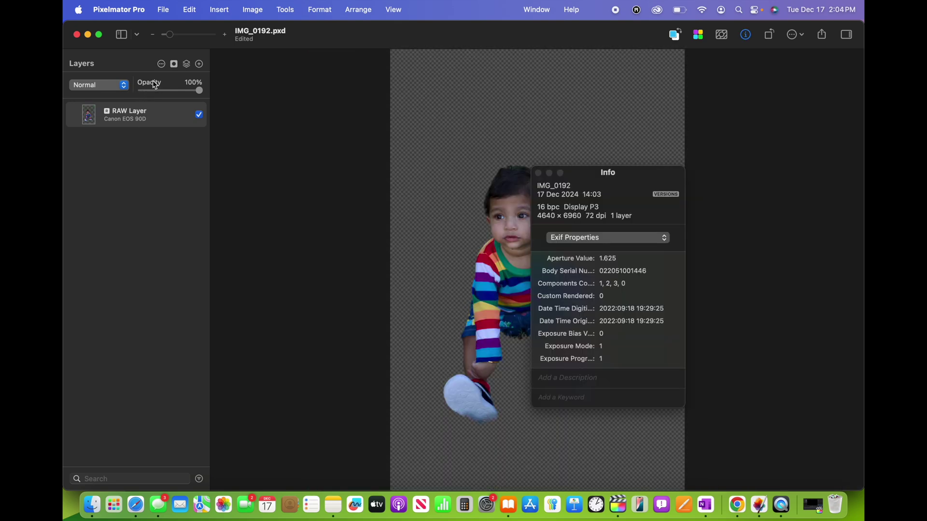
Hide the Layers sidebar, examine the workspace display options and show the layers again
click(127, 34)
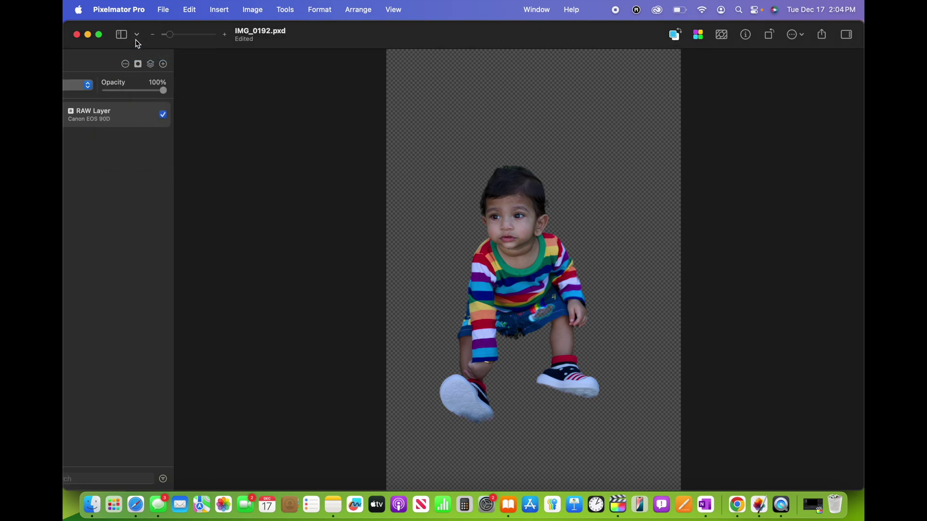
click(137, 35)
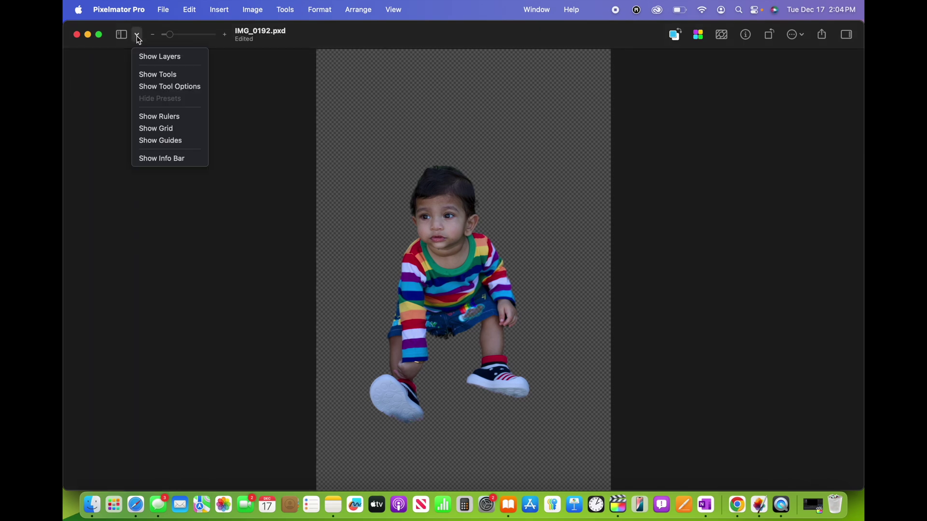
click(150, 56)
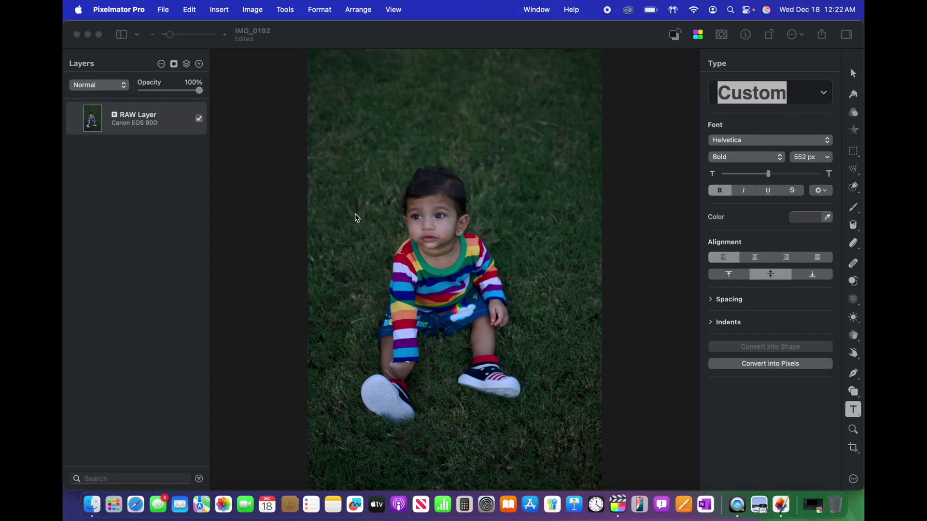
click(199, 64)
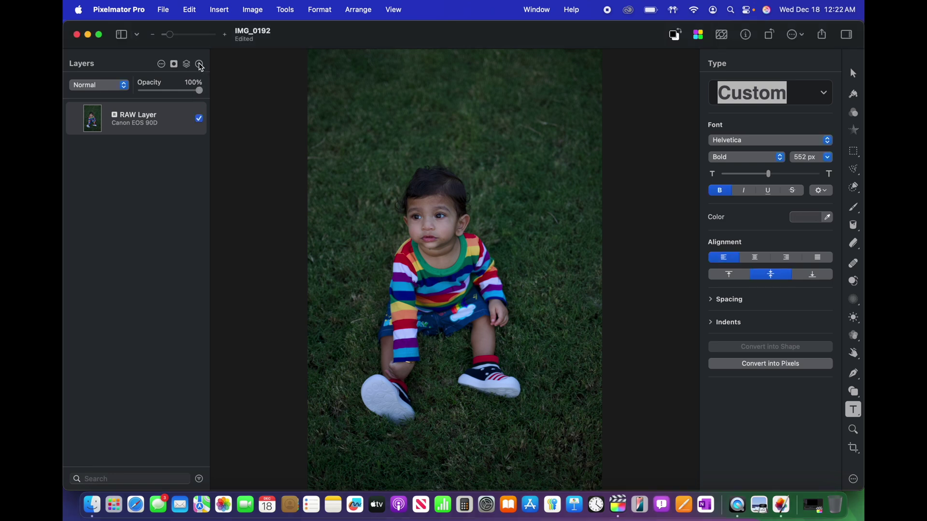
click(200, 64)
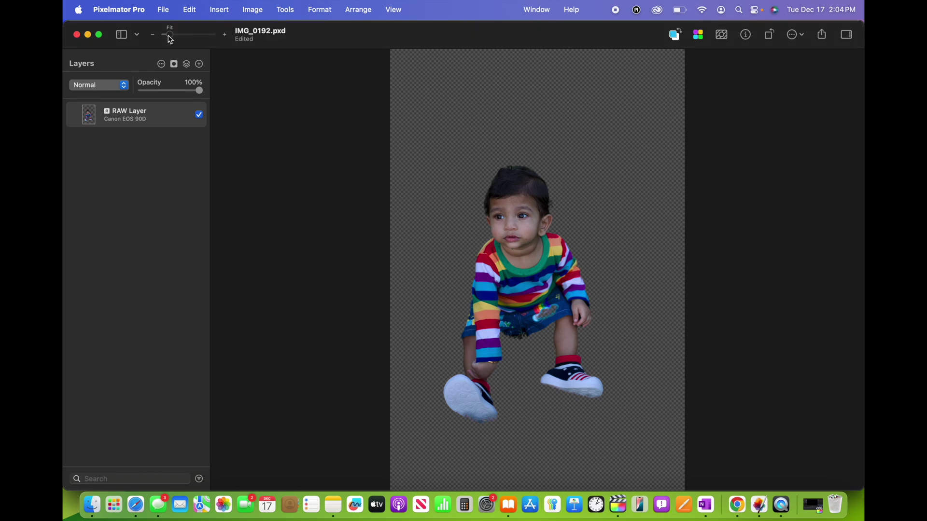
mouse_move(170, 40)
mouse_down()
mouse_move(183, 35)
mouse_move(173, 35)
mouse_up()
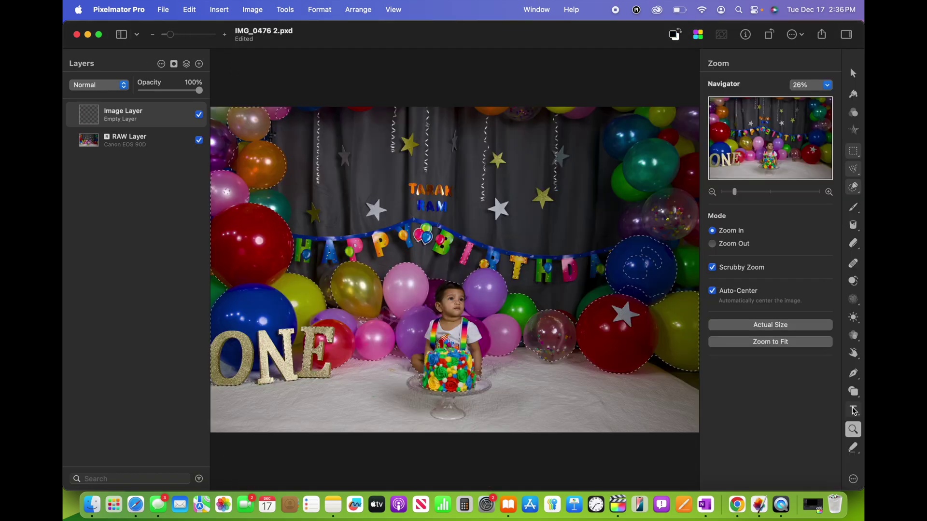
Set up the Type tool with Helvetica Bold at 552 px and the teal text color 368181 for the birthday photo
click(854, 410)
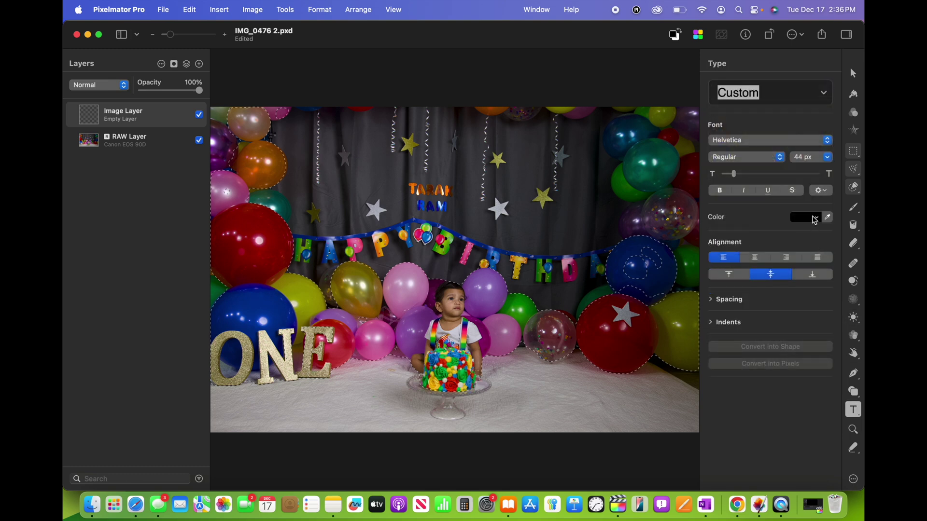
click(825, 95)
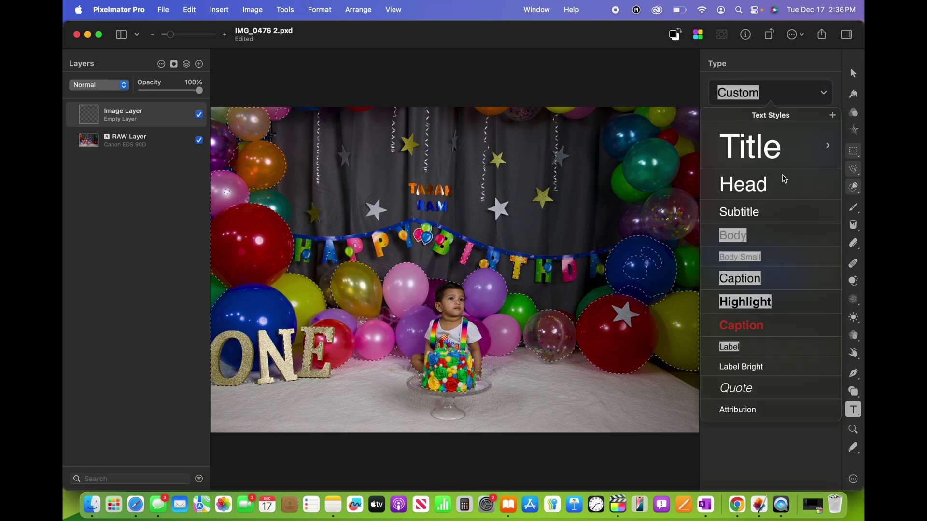
click(750, 312)
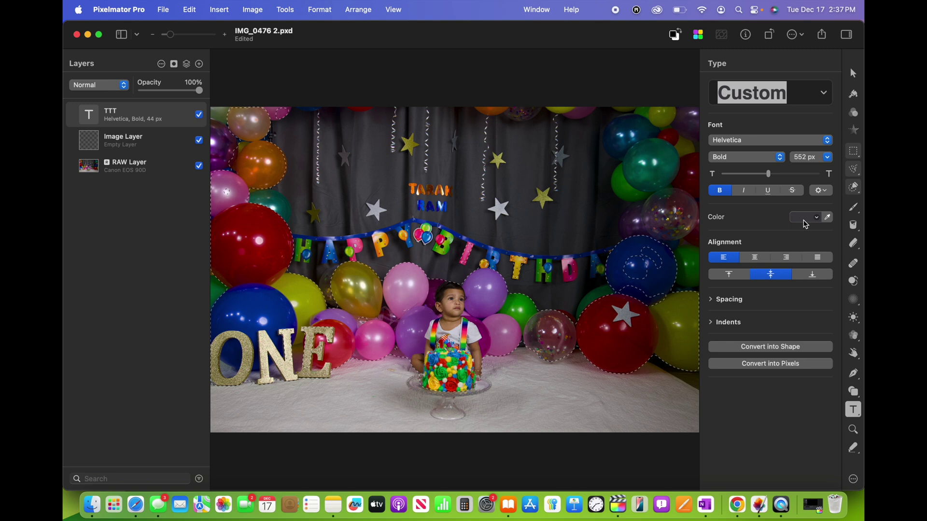
click(805, 222)
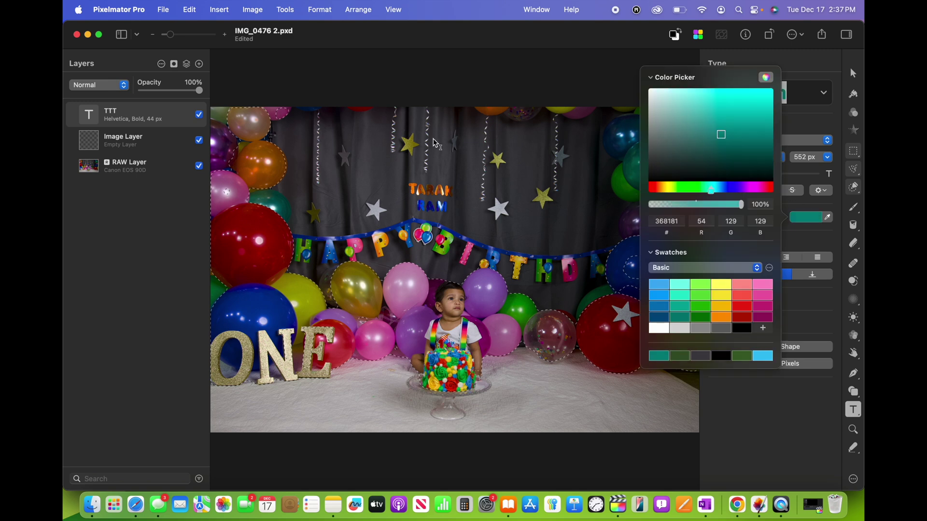
Draw a text box on the gray backdrop above the birthday banner and enter the child's first name
drag(433, 137, 531, 165)
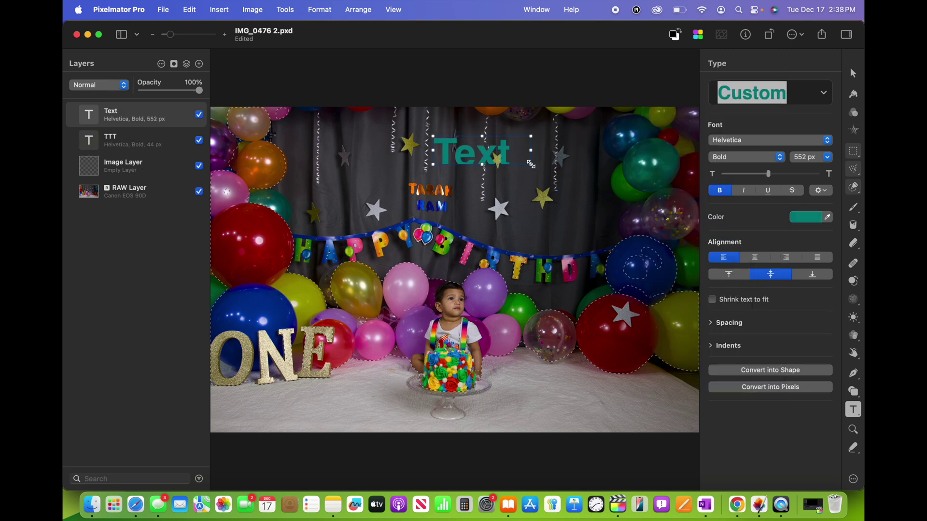
text(TARA)
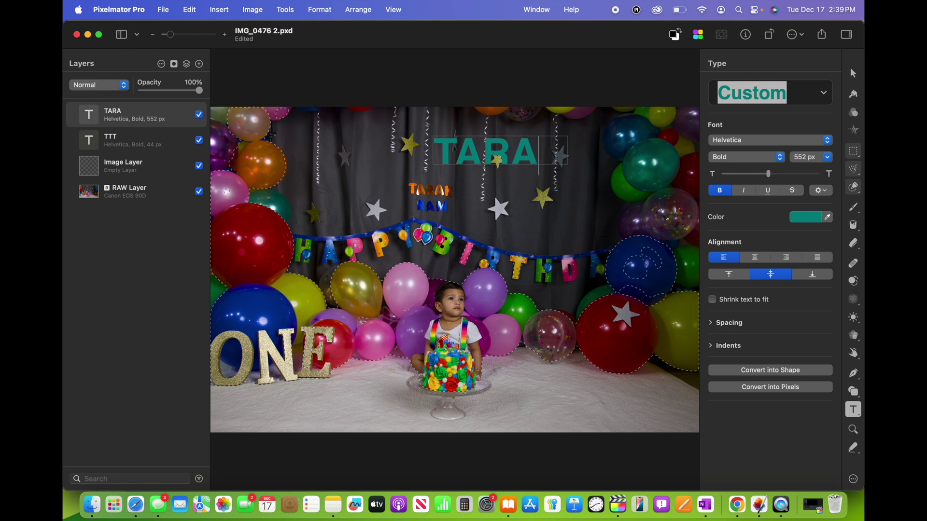
text(K)
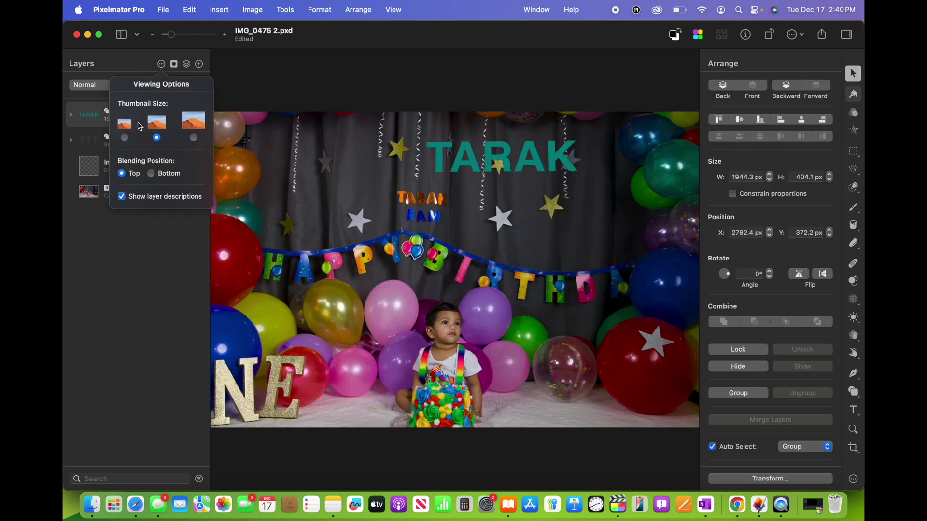
Compare the small and medium layer thumbnails and set the thumbnail size to large
click(125, 135)
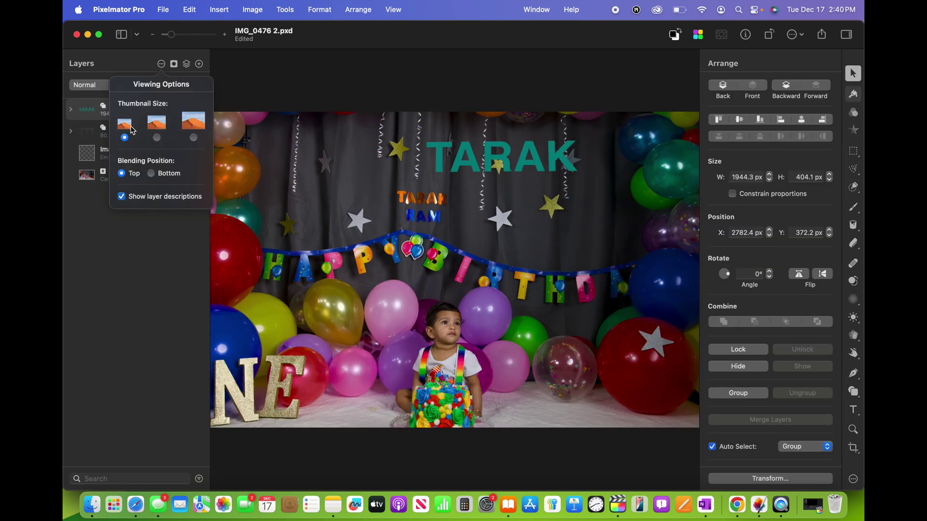
click(159, 129)
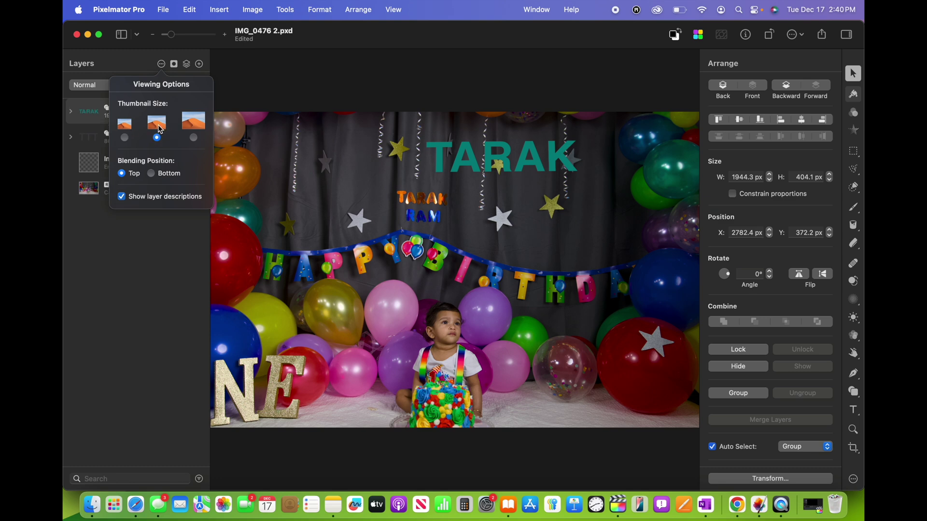
click(194, 130)
Add a mask to the RAW photo layer and insert an Effects layer above it
click(174, 64)
click(187, 65)
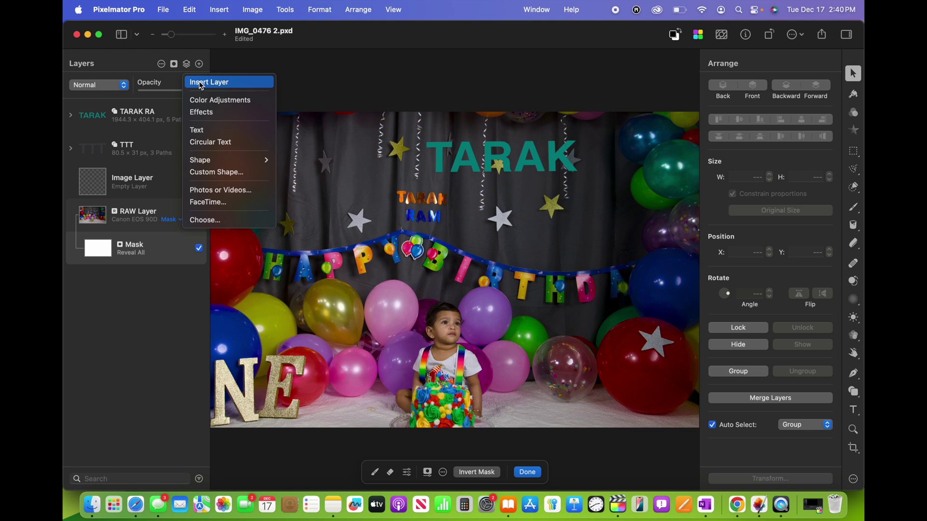
click(204, 117)
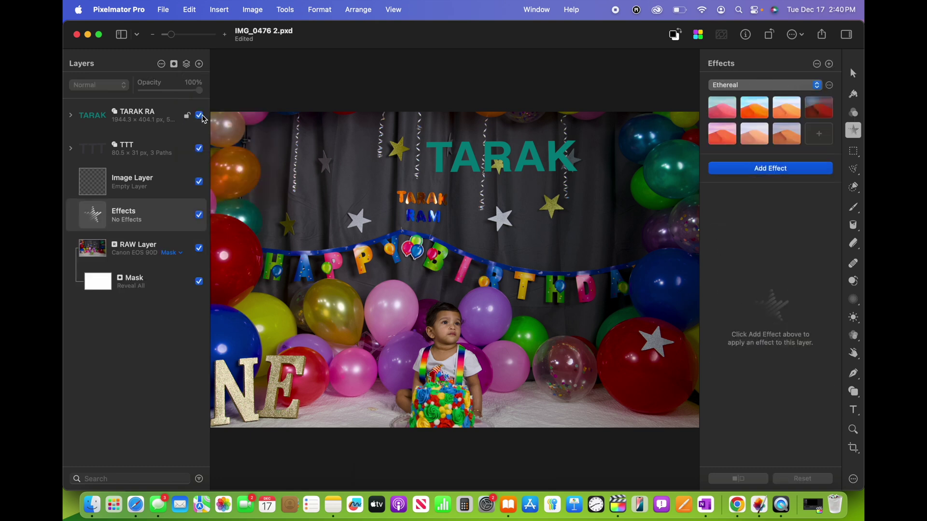
Try the first two Ethereal effect presets on the Effects layer and apply the third one
click(726, 110)
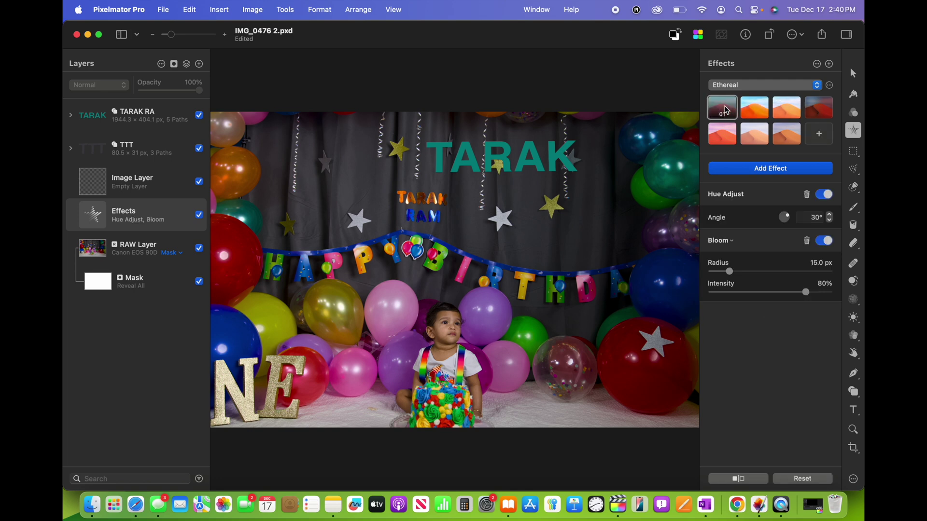
click(754, 111)
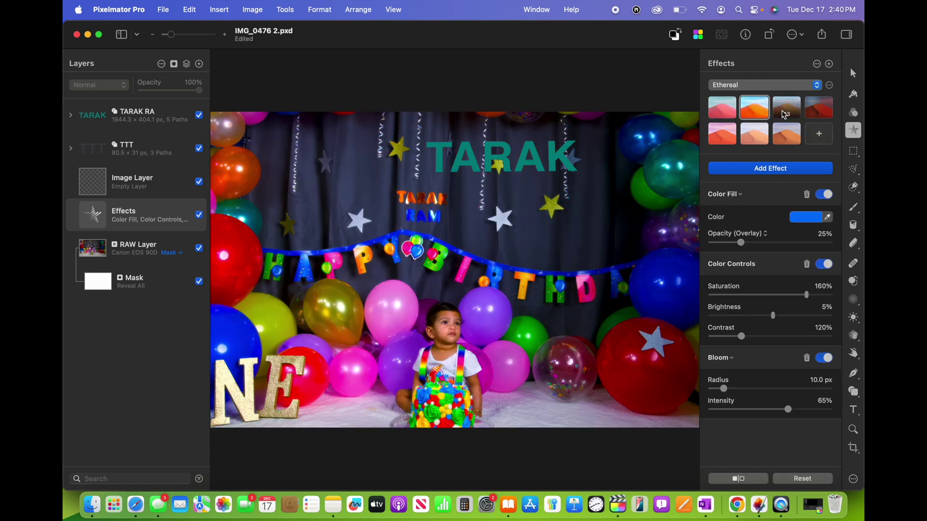
click(790, 115)
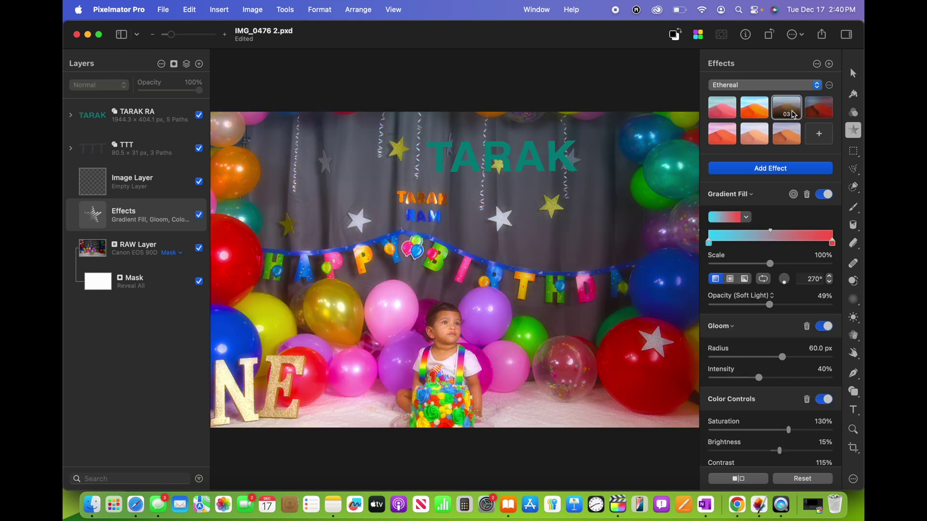